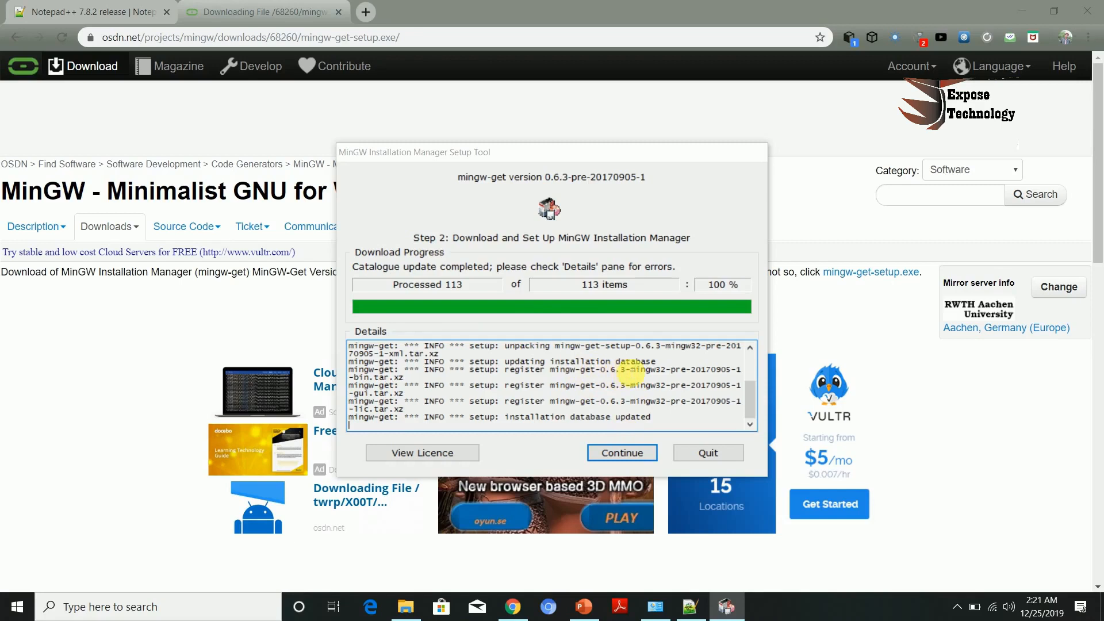
# Step: Continue into the MinGW Installation Manager and mark all Basic Setup packages for installation
pyautogui.click(622, 452)
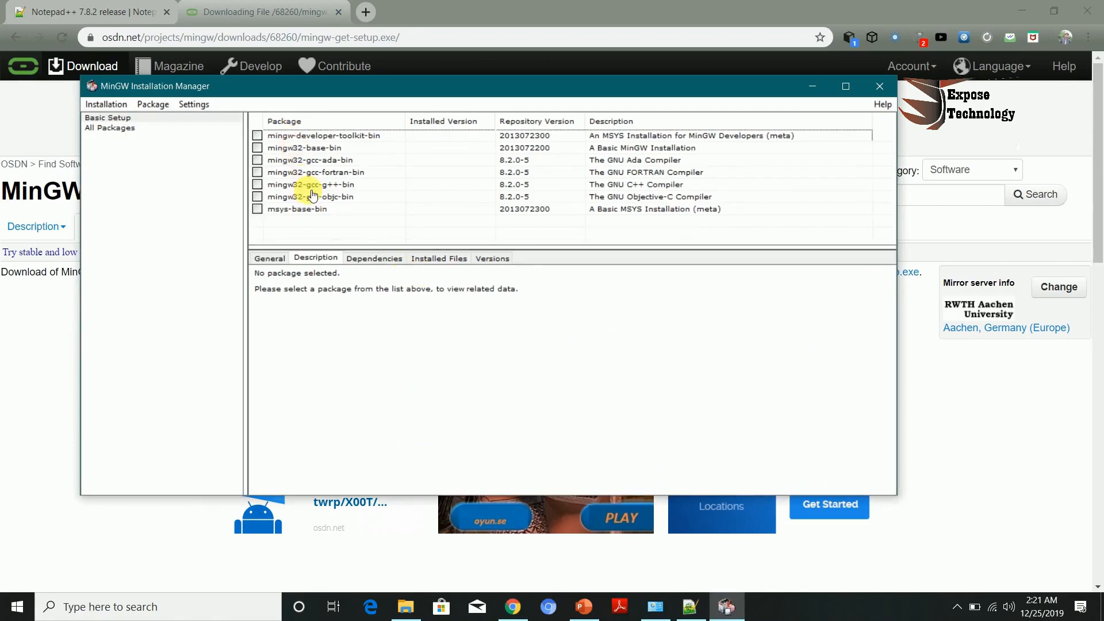
pyautogui.click(265, 135)
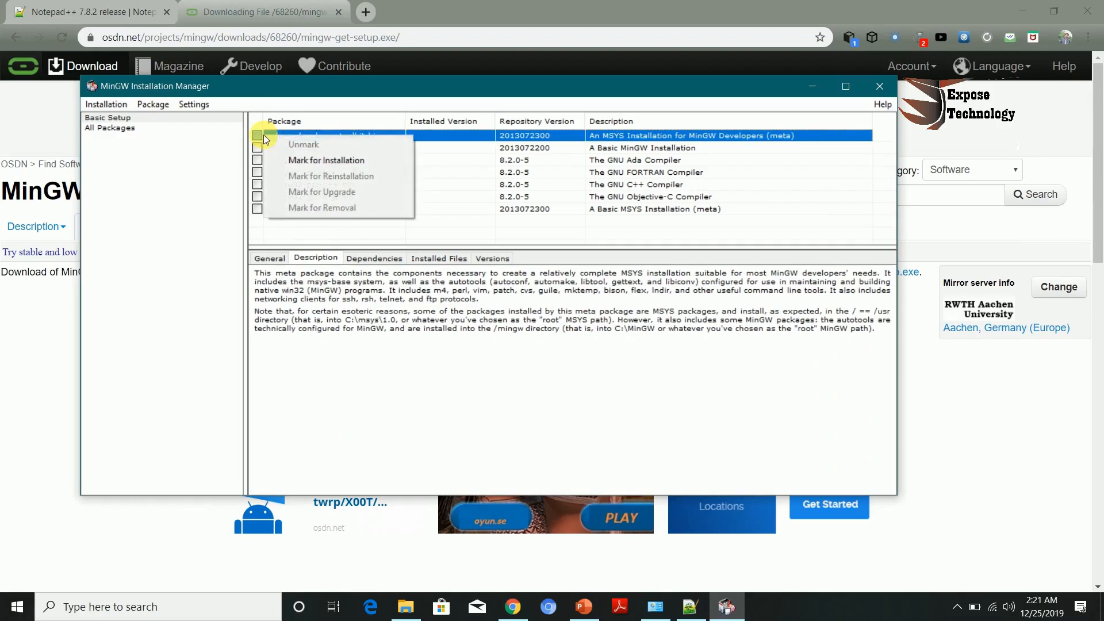
pyautogui.click(295, 163)
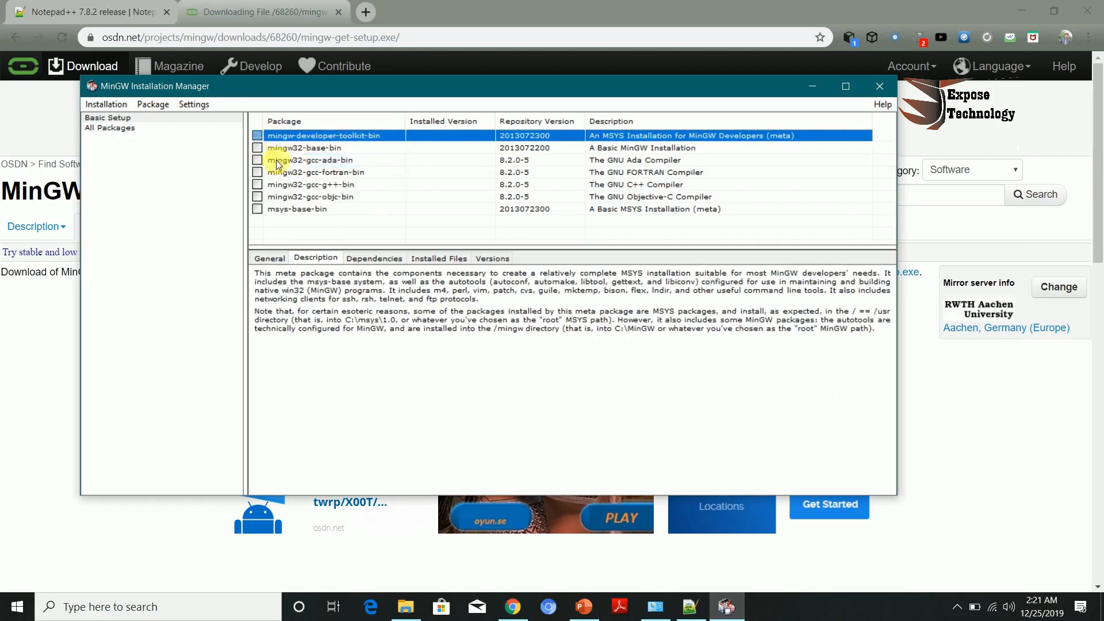
pyautogui.press('Down')
pyautogui.press('Down')
pyautogui.press('Down')
pyautogui.press('Down')
pyautogui.press('Down')
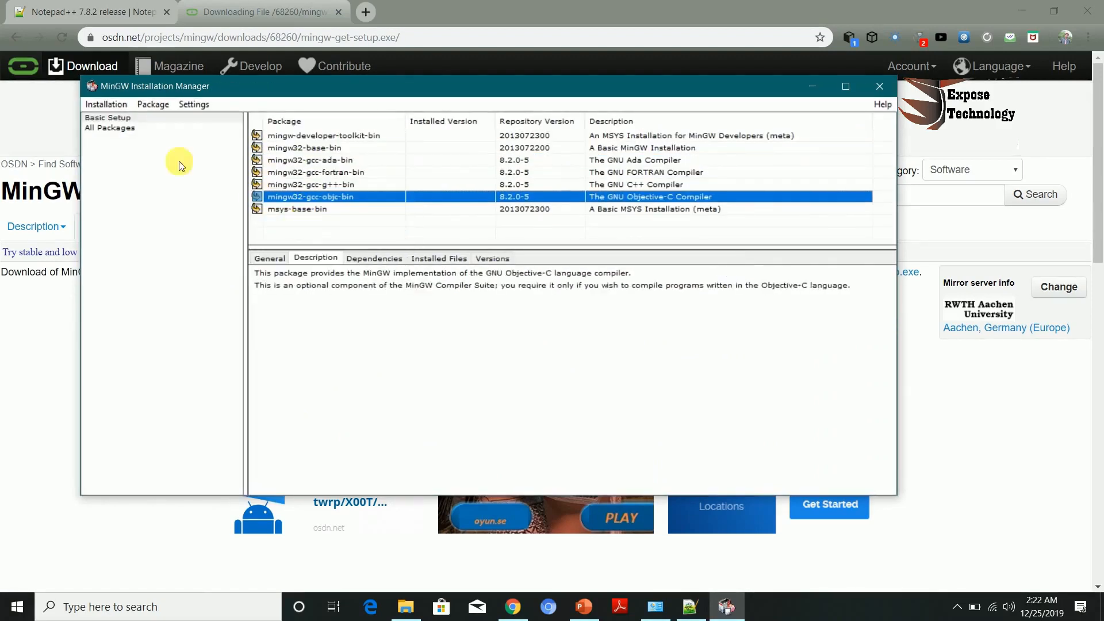
# Step: Apply the scheduled changes to install the marked packages, then close the installation manager
pyautogui.click(120, 109)
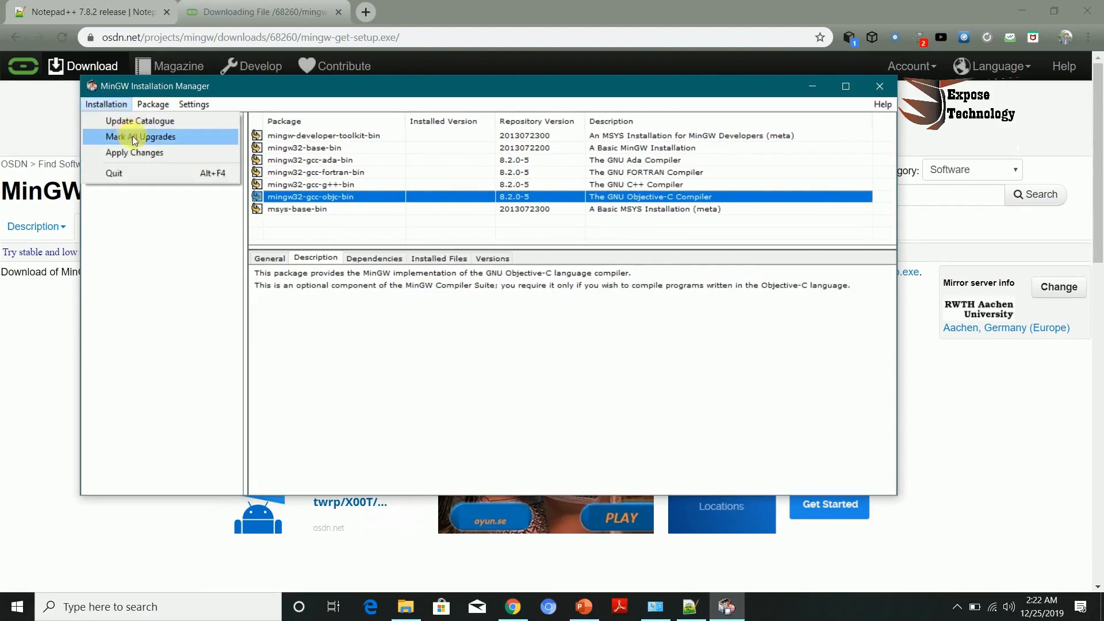
pyautogui.click(149, 154)
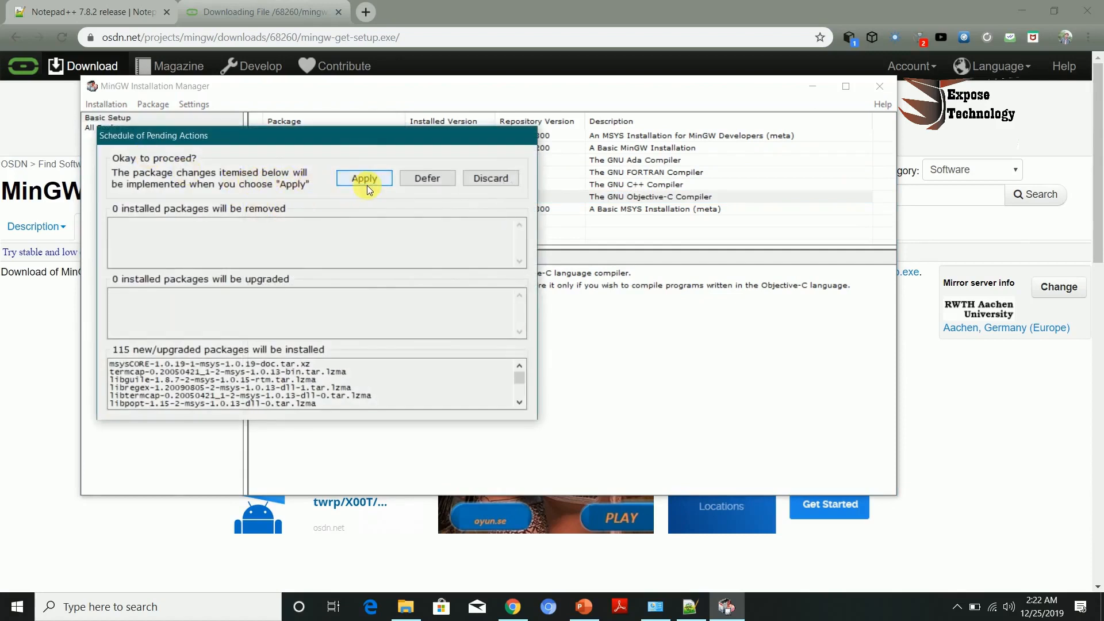
pyautogui.click(363, 178)
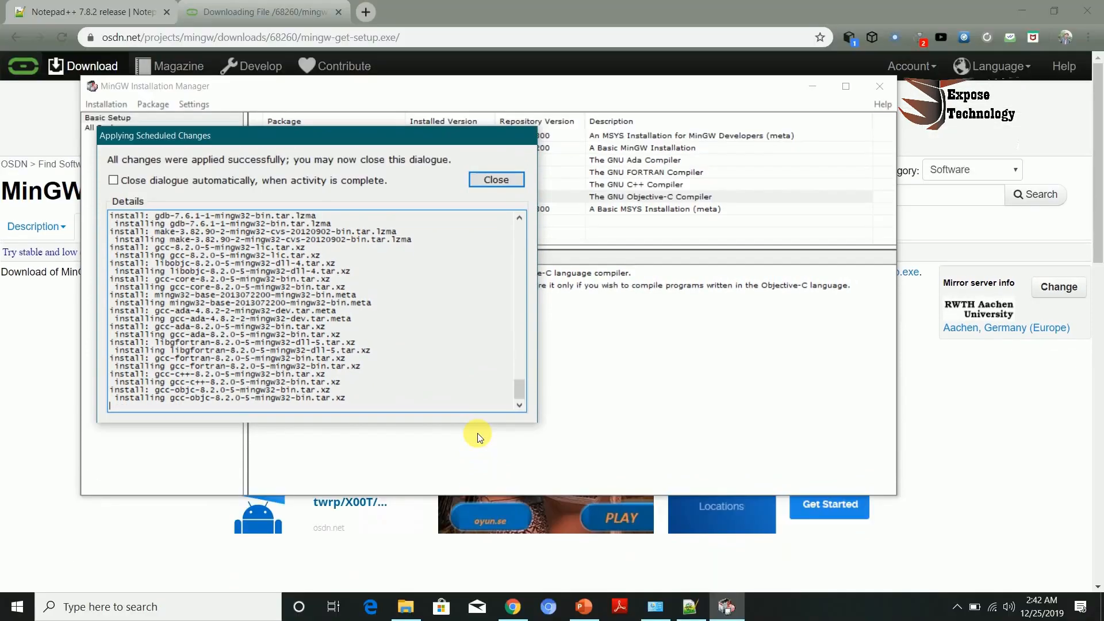
pyautogui.click(497, 180)
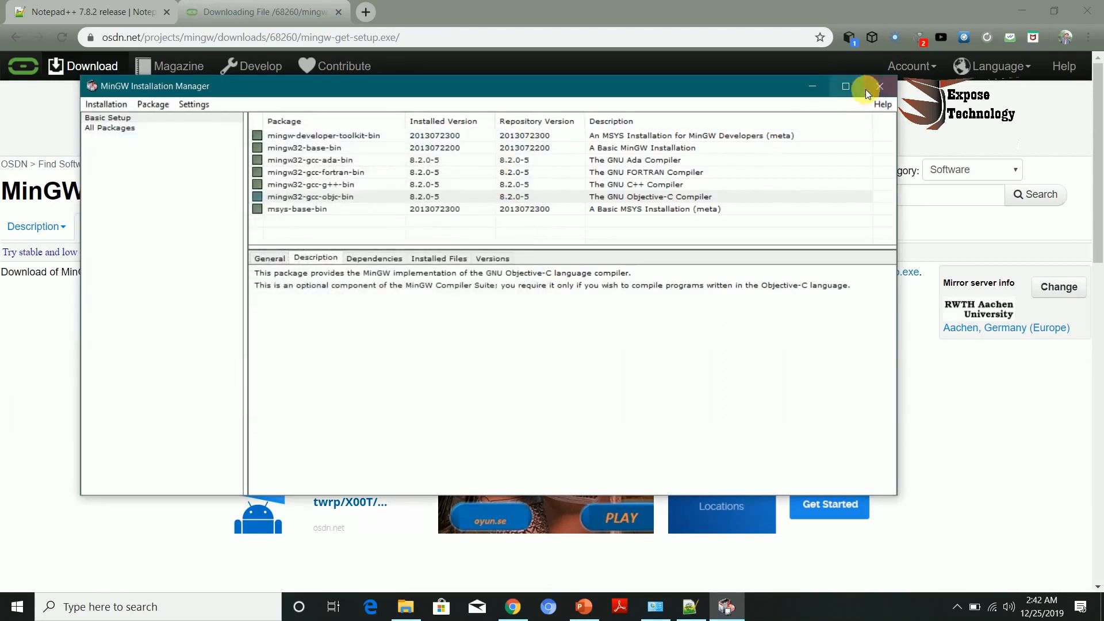
pyautogui.click(880, 87)
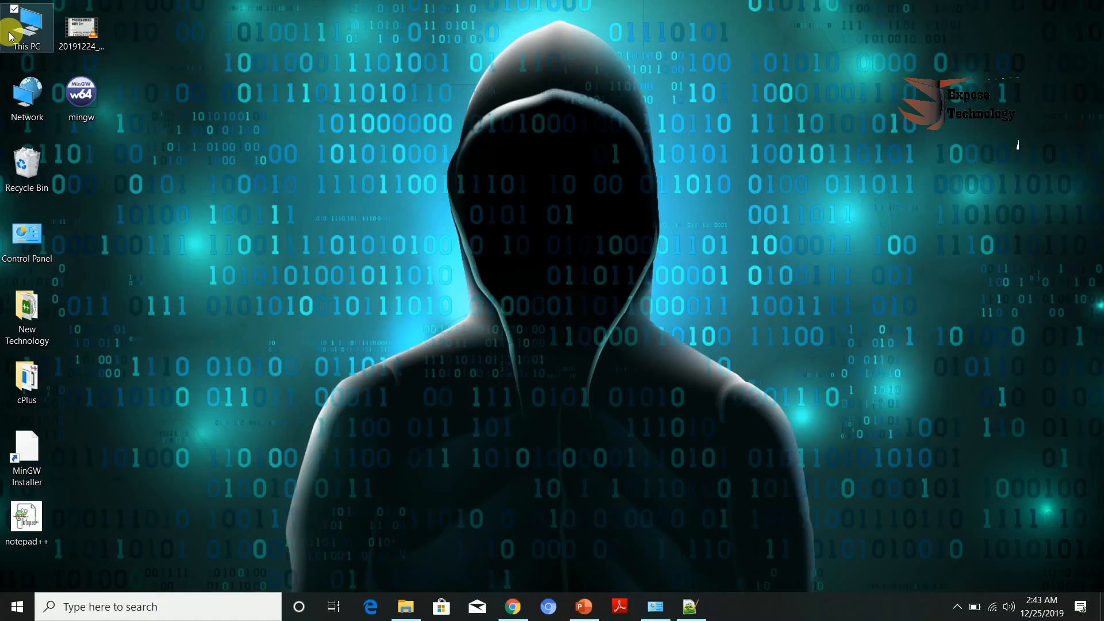
# Step: Open the system Path environment variable for editing and add a new empty entry
pyautogui.rightClick(10, 36)
pyautogui.click(57, 204)
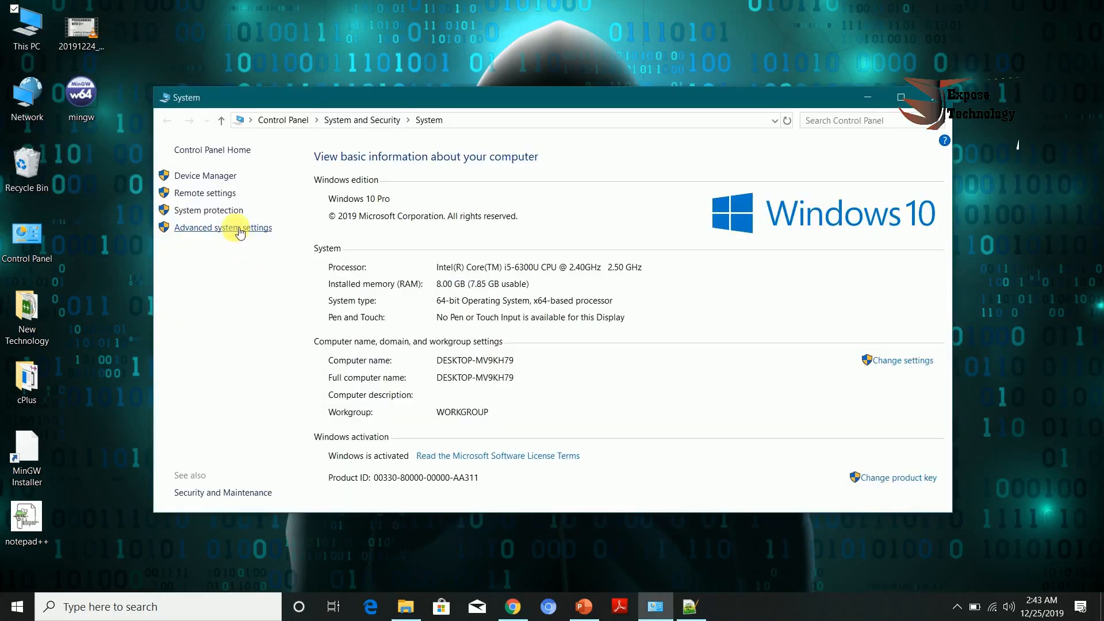
pyautogui.click(240, 230)
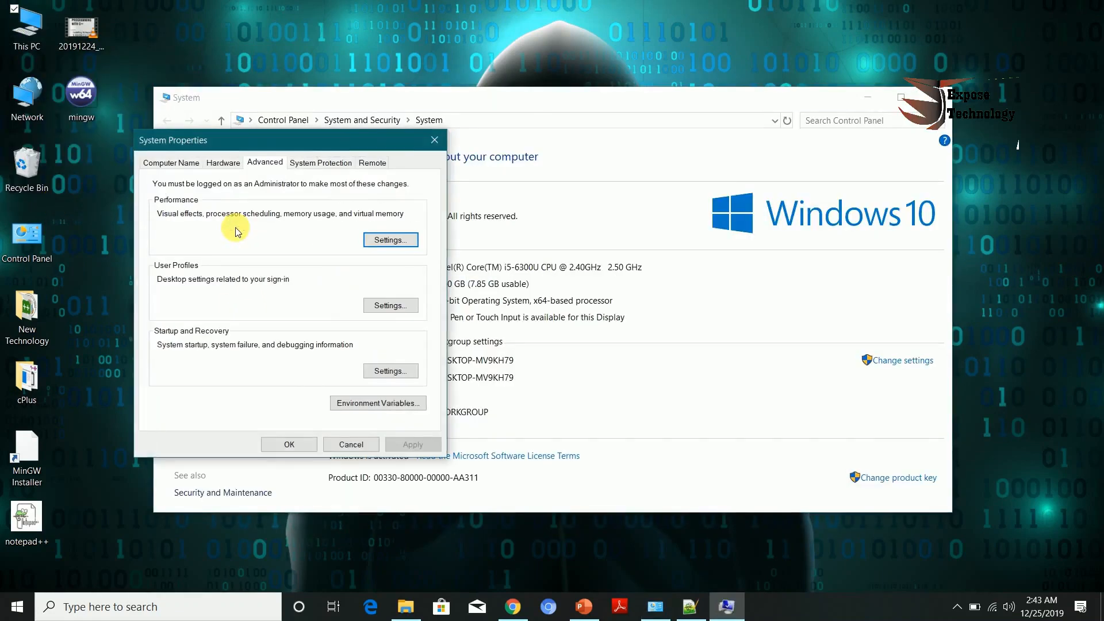
pyautogui.click(370, 405)
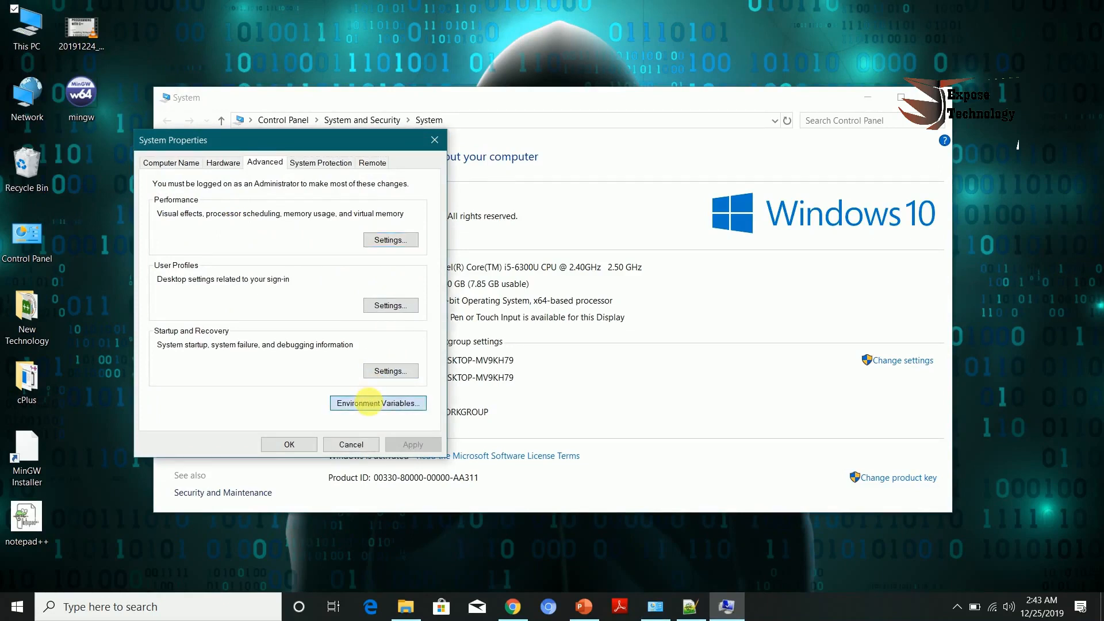
pyautogui.click(370, 405)
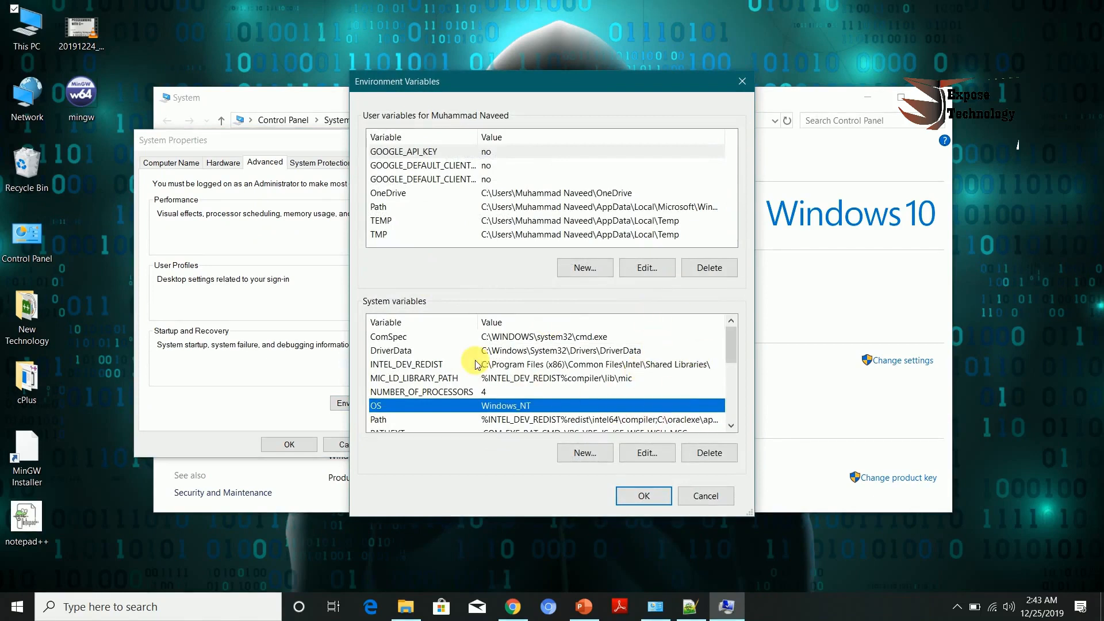
pyautogui.doubleClick(545, 420)
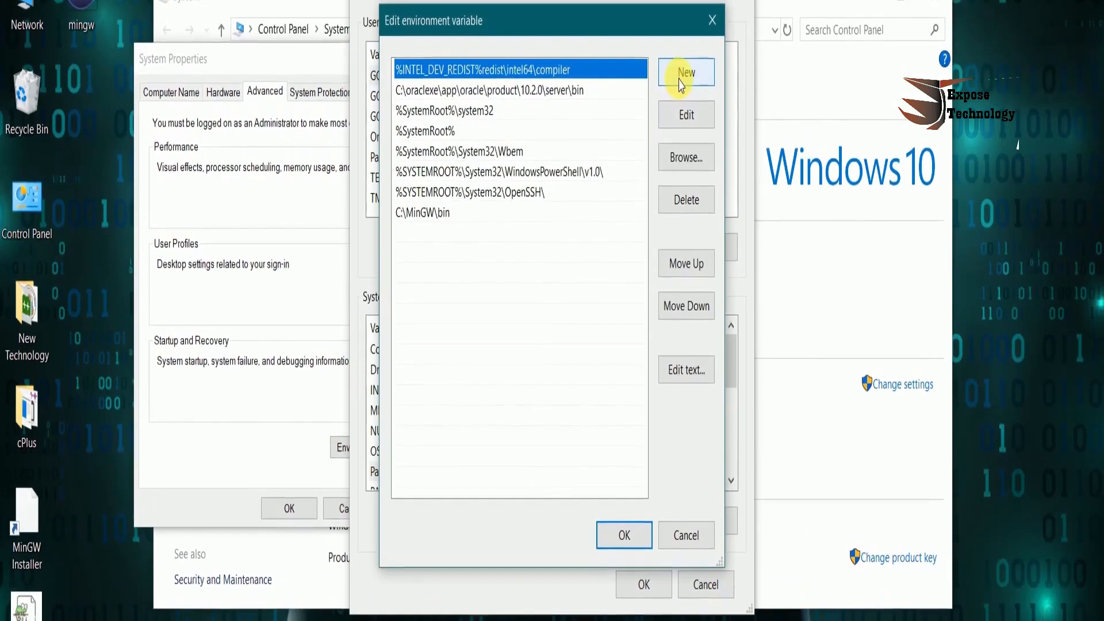
pyautogui.click(681, 85)
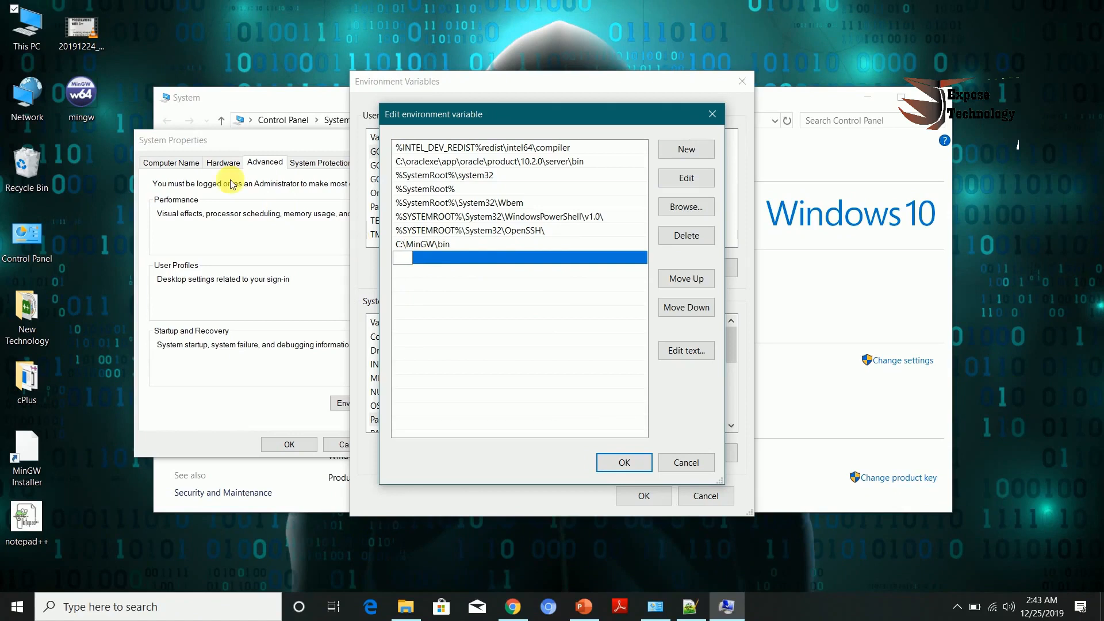
# Step: Browse to C:\MinGW\bin in File Explorer and copy the folder path
pyautogui.doubleClick(28, 58)
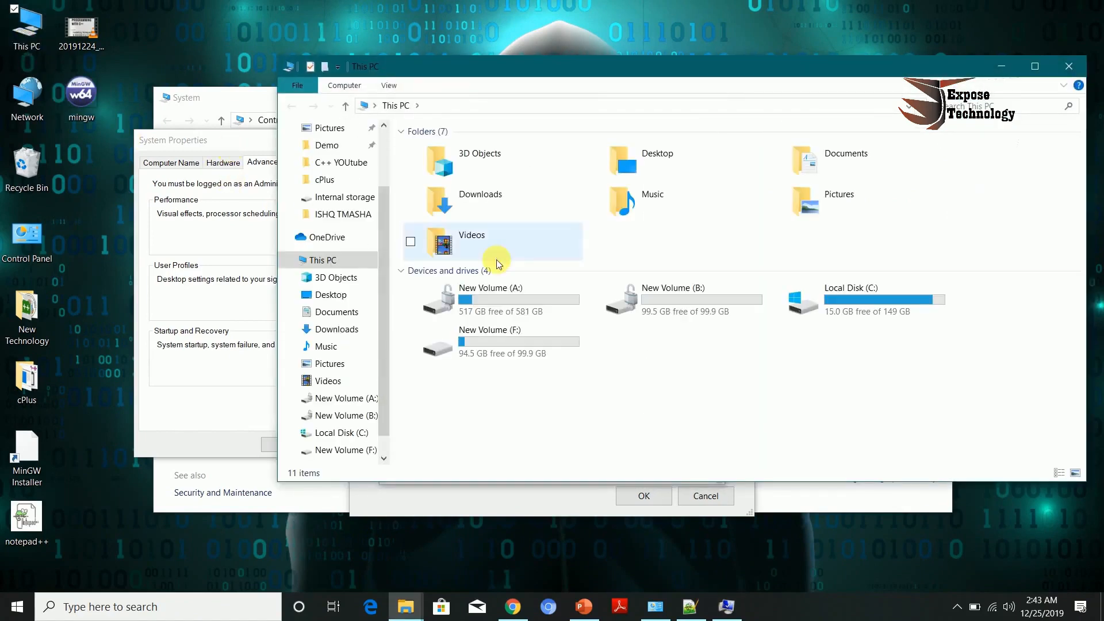
pyautogui.doubleClick(837, 315)
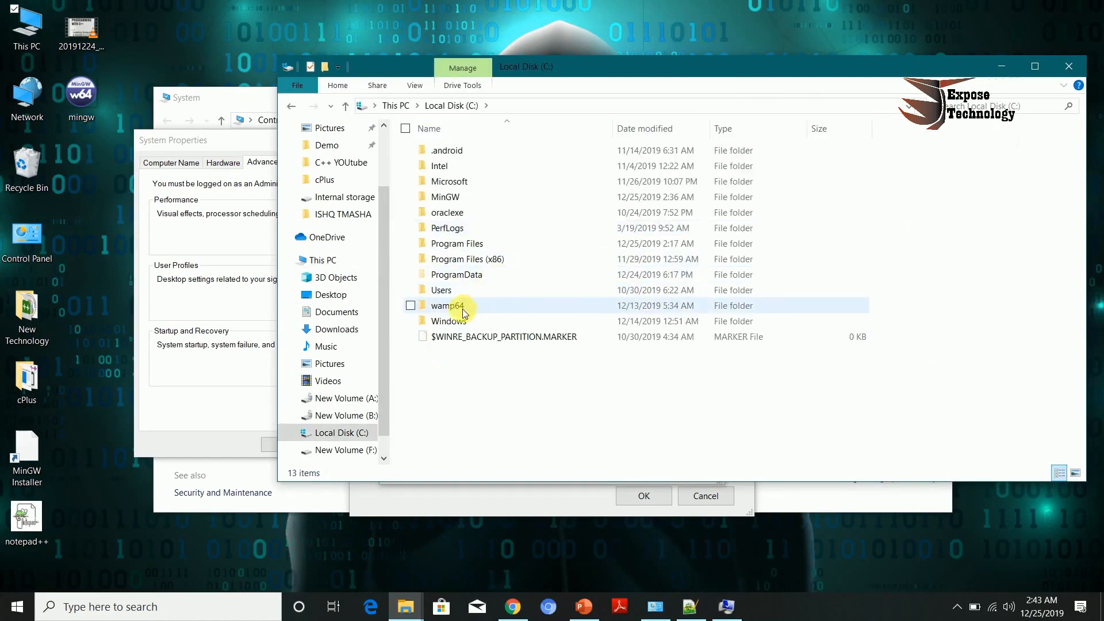
pyautogui.doubleClick(455, 197)
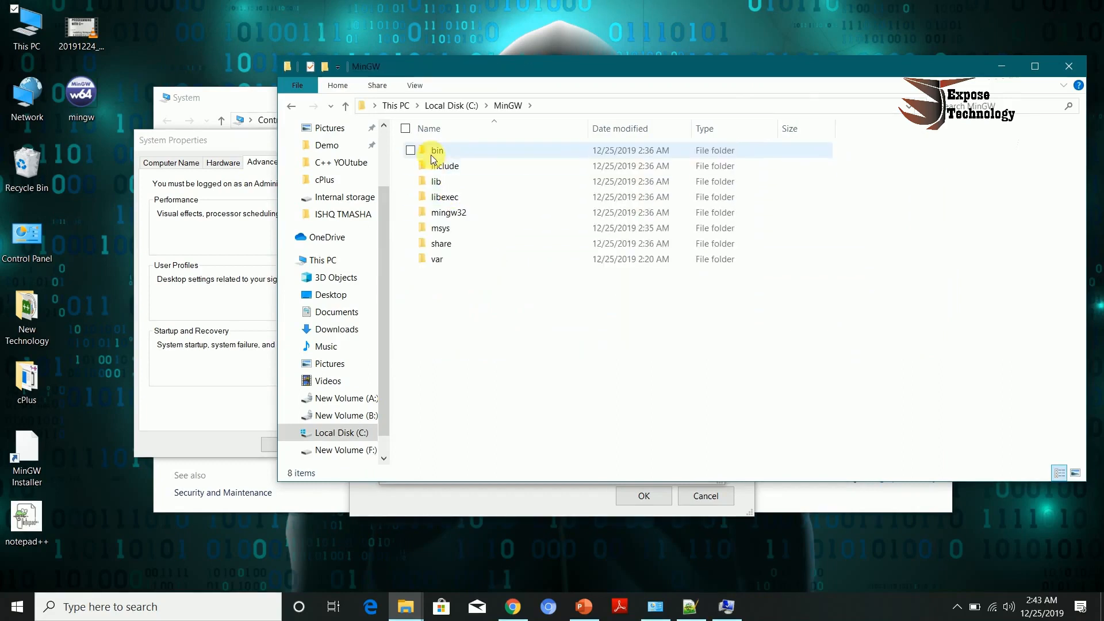
pyautogui.doubleClick(433, 153)
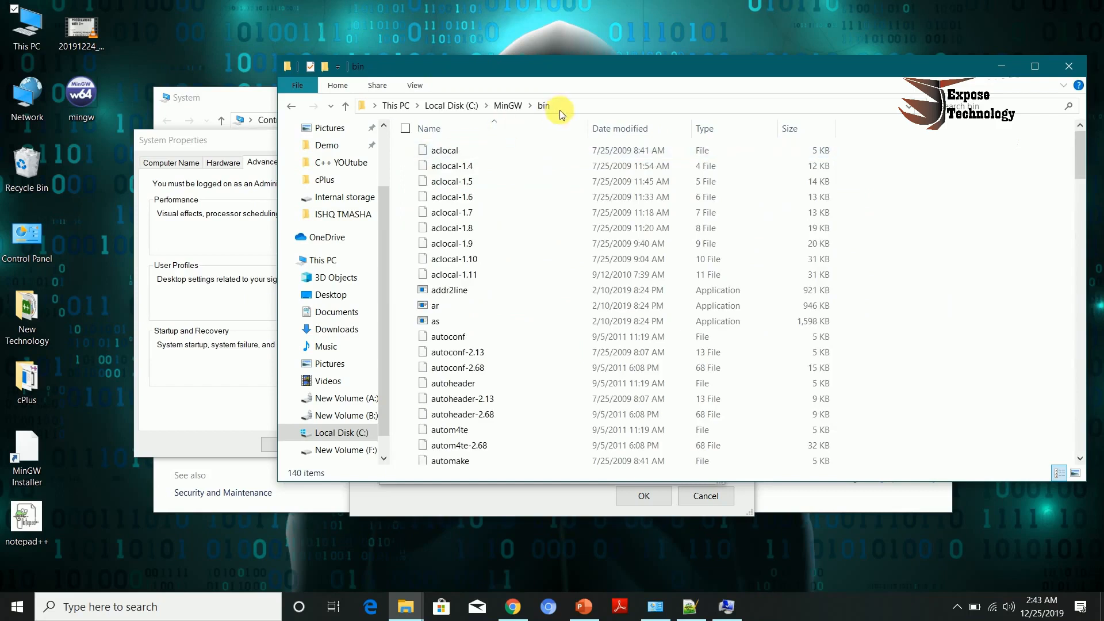
pyautogui.click(564, 108)
pyautogui.hotkey('ctrl', 'c')
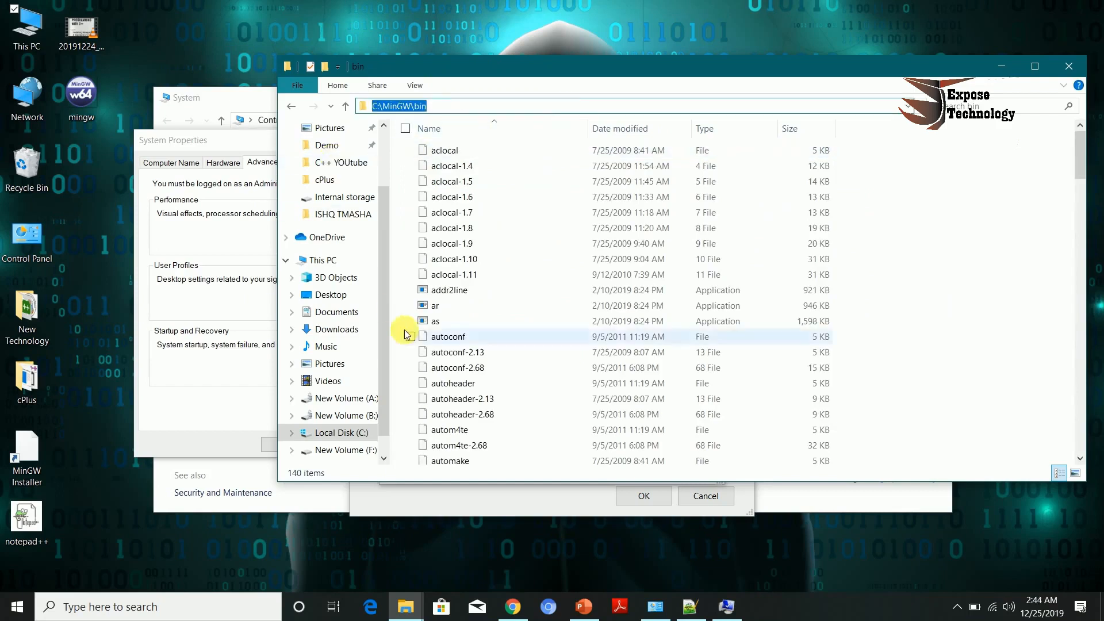
pyautogui.click(247, 402)
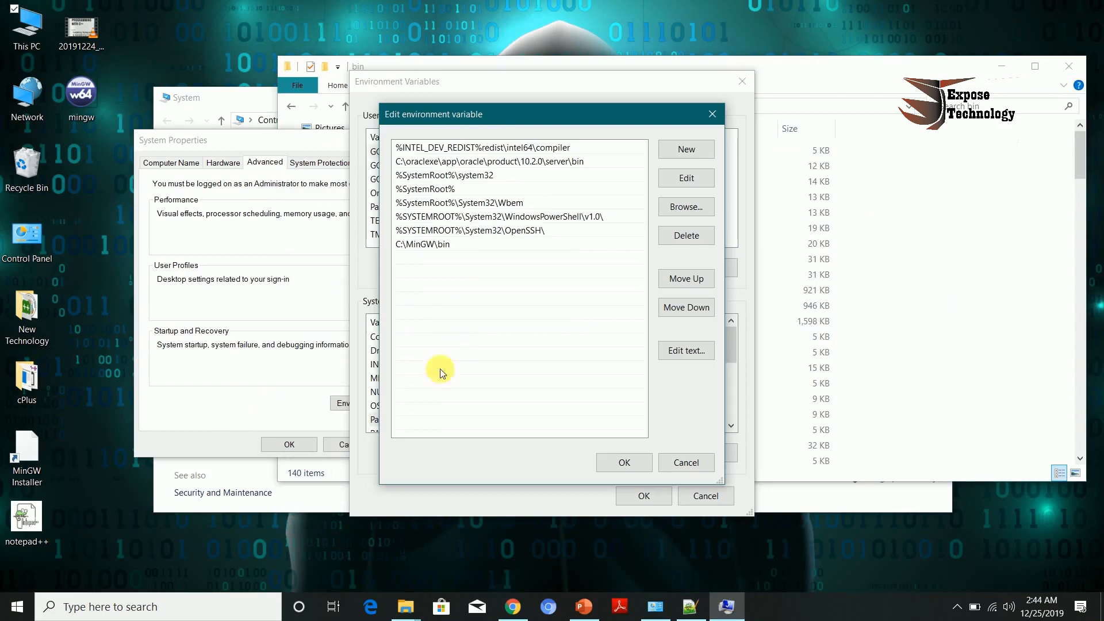
# Step: Paste C:\MinGW\bin as the new Path entry, confirm all dialogs, and close the remaining windows
pyautogui.doubleClick(483, 260)
pyautogui.hotkey('ctrl', 'v')
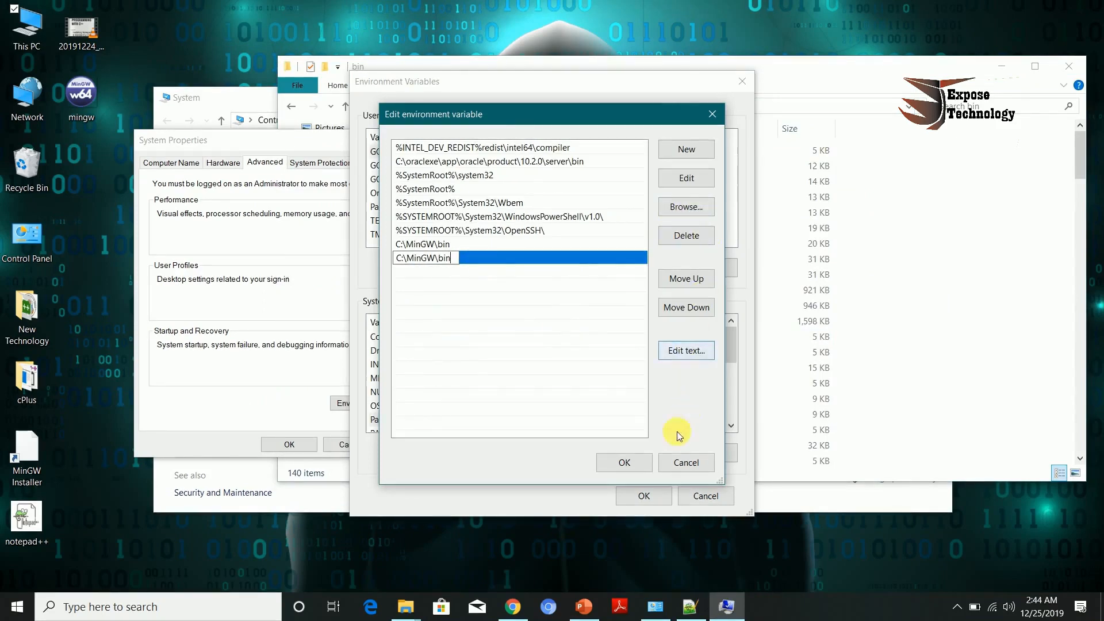
pyautogui.click(624, 462)
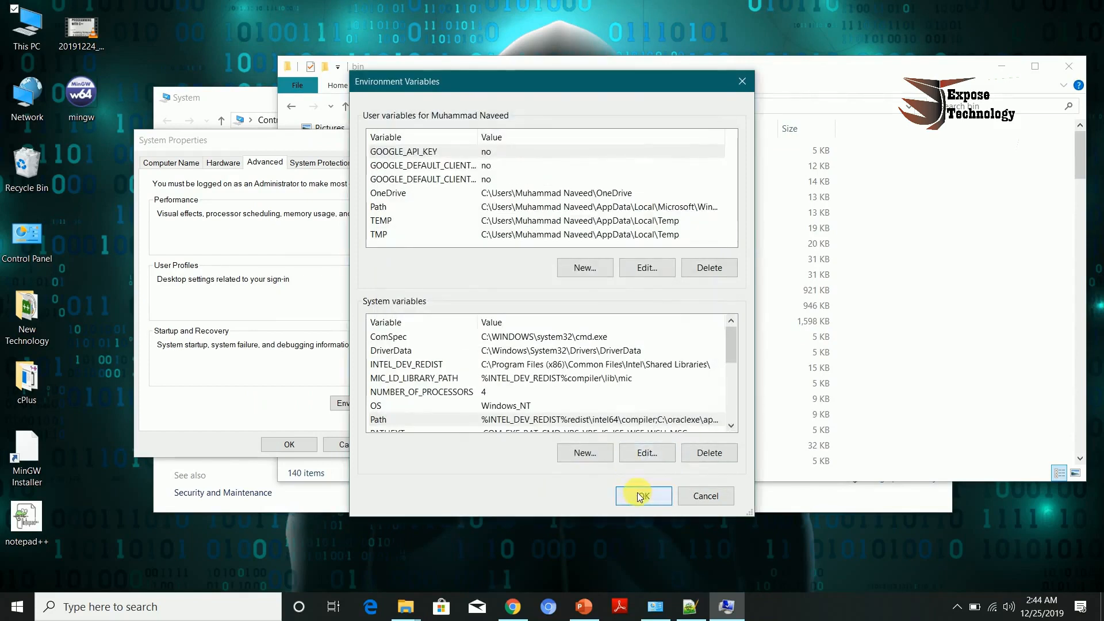
pyautogui.click(640, 496)
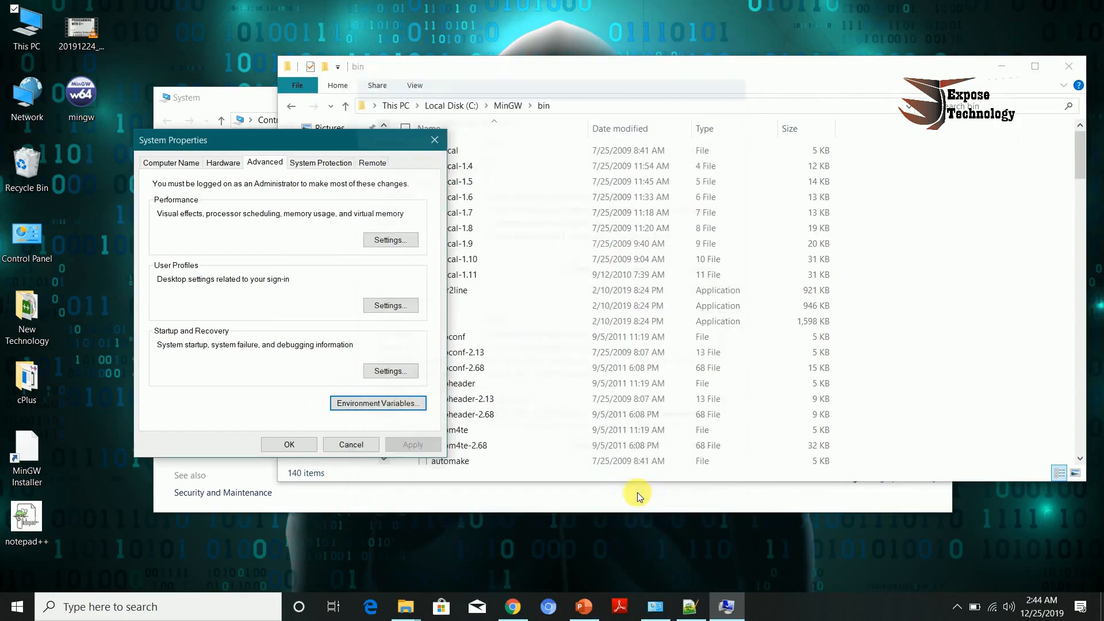
pyautogui.click(289, 442)
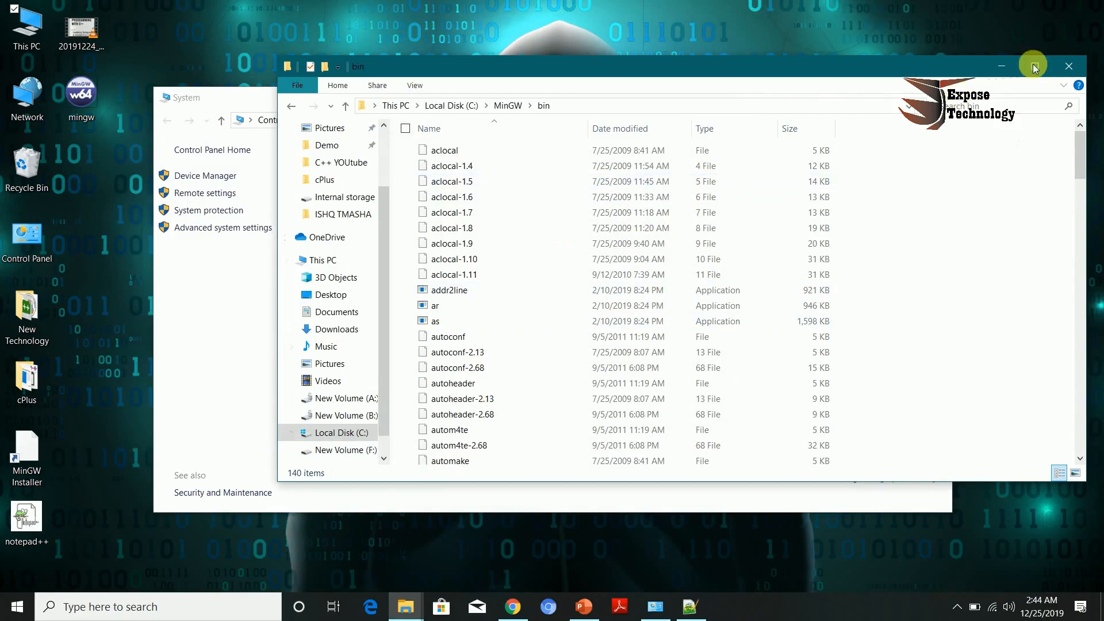
pyautogui.click(1069, 66)
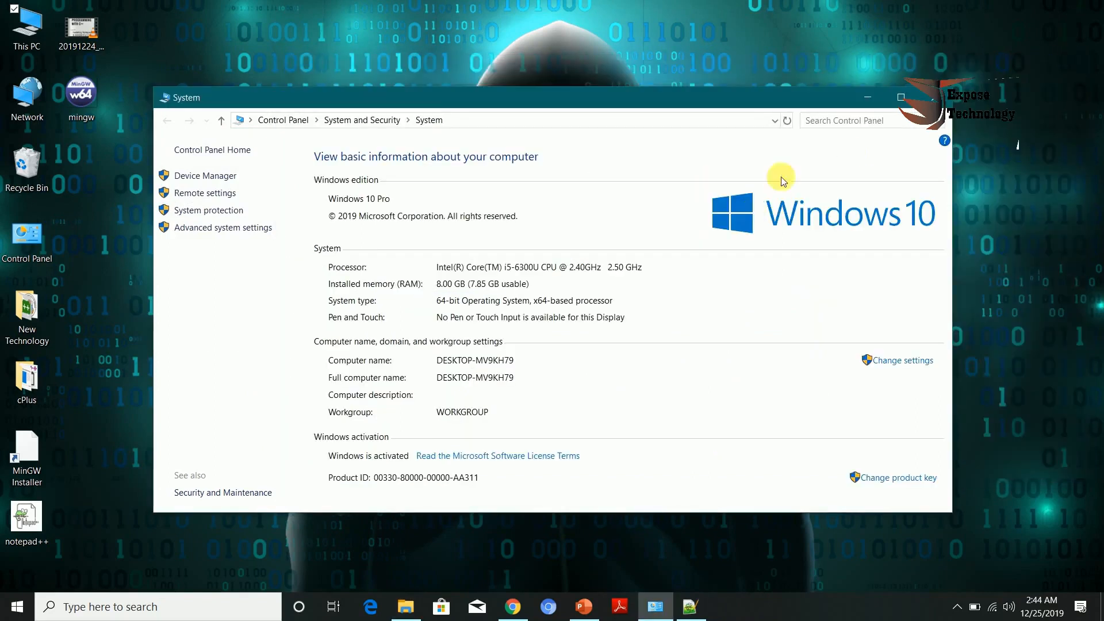
pyautogui.click(932, 98)
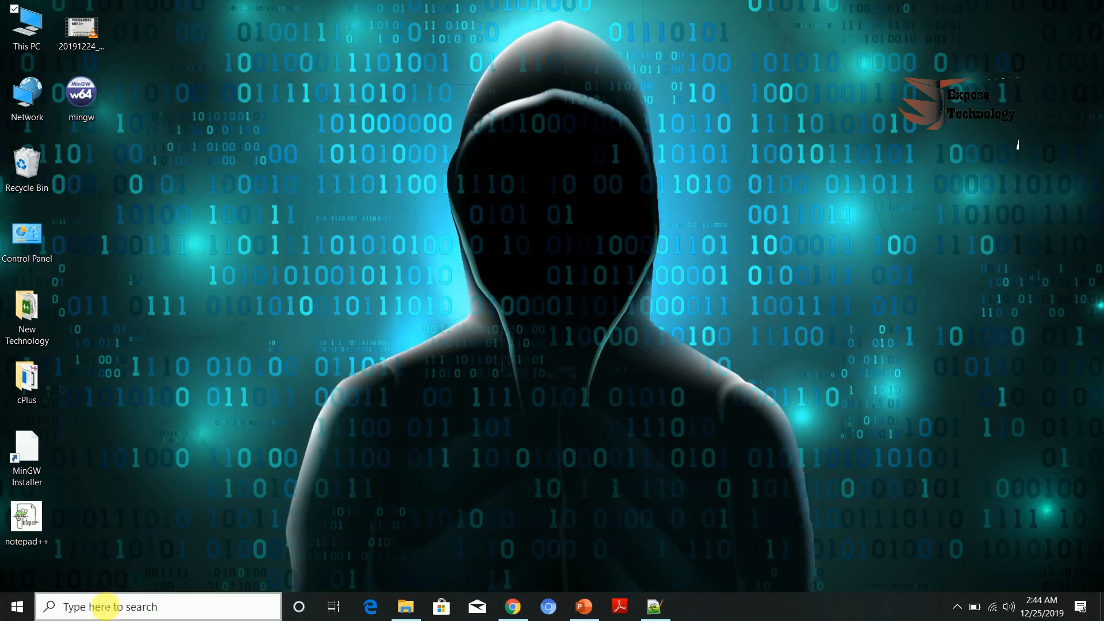
# Step: Open Command Prompt and check the installed compiler with g++ --version
pyautogui.click(105, 607)
pyautogui.write('cm')
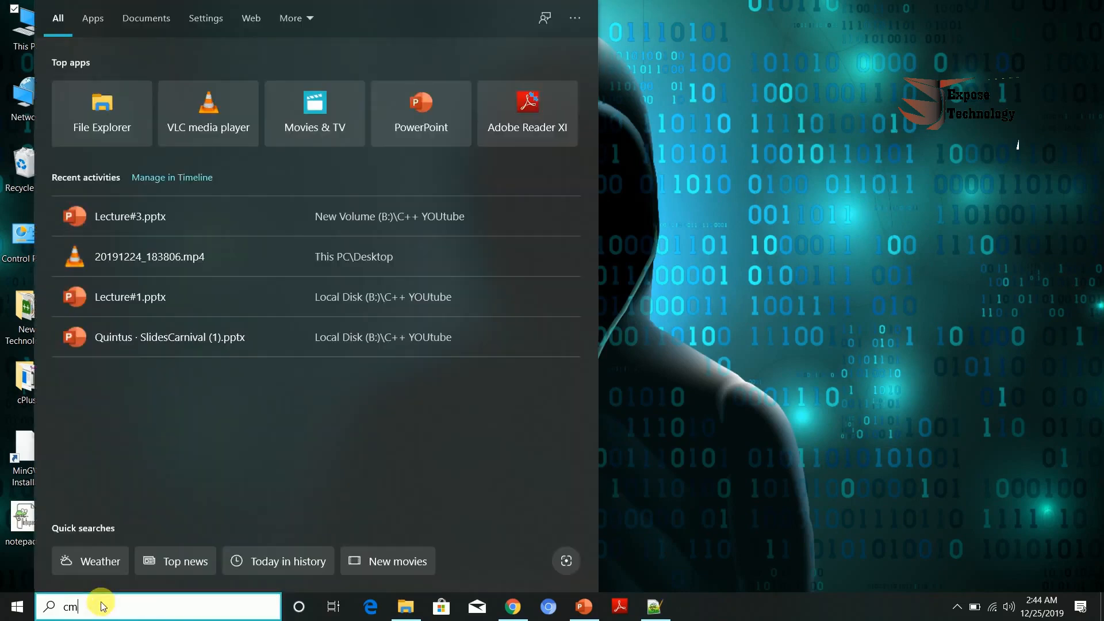
pyautogui.write('d')
pyautogui.press('Return')
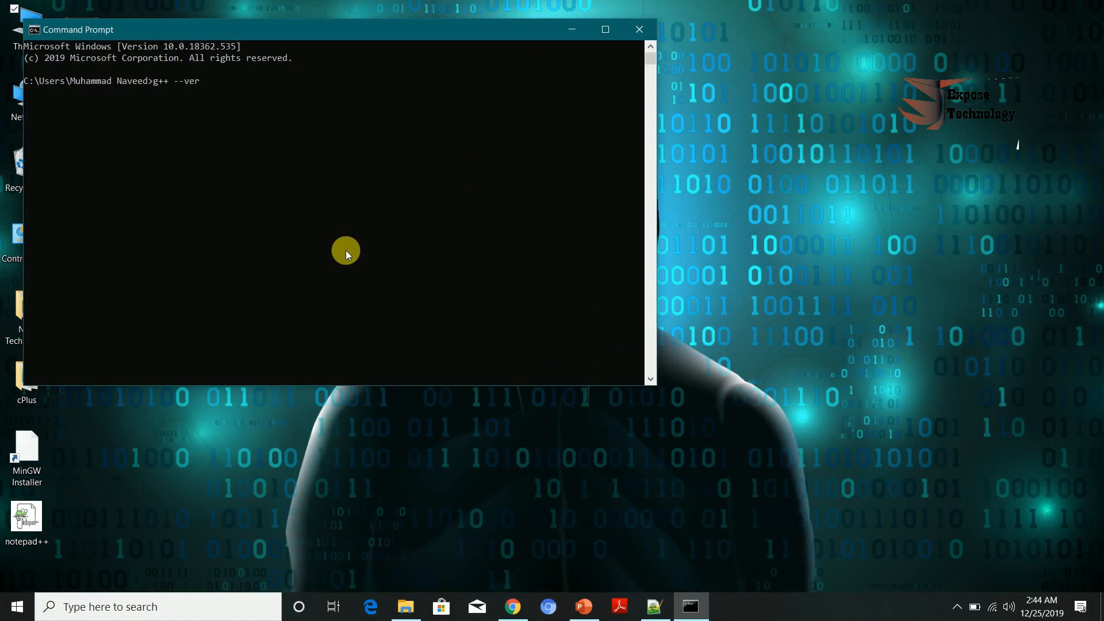
pyautogui.write('g++ --version')
pyautogui.press('Return')
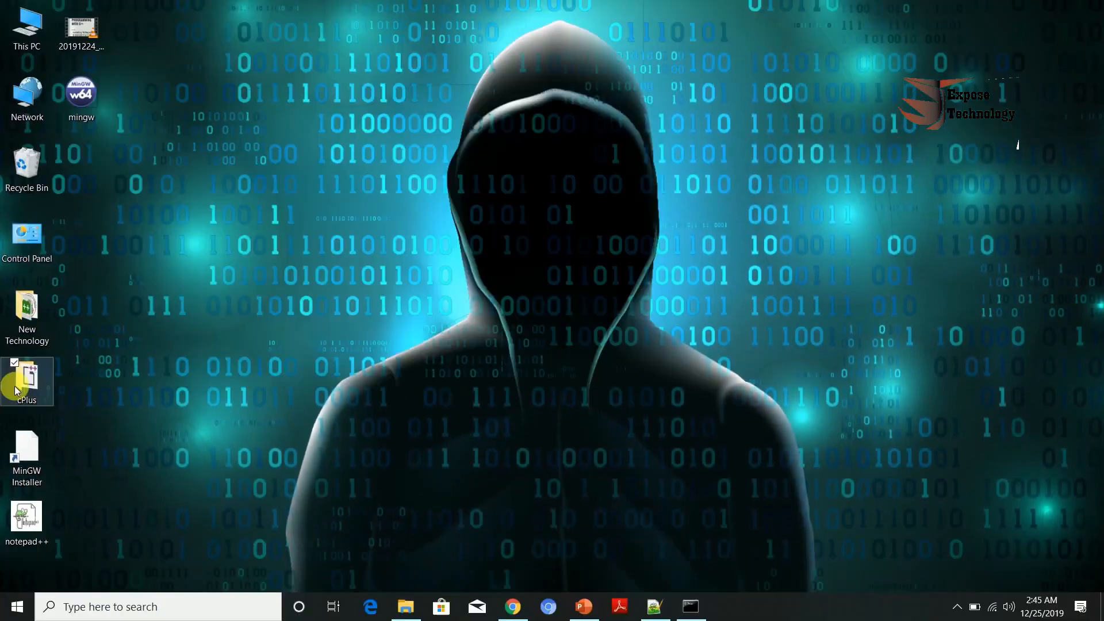
# Step: Open the cPlus folder on the desktop to view its source file, then close it
pyautogui.click(17, 409)
pyautogui.doubleClick(16, 389)
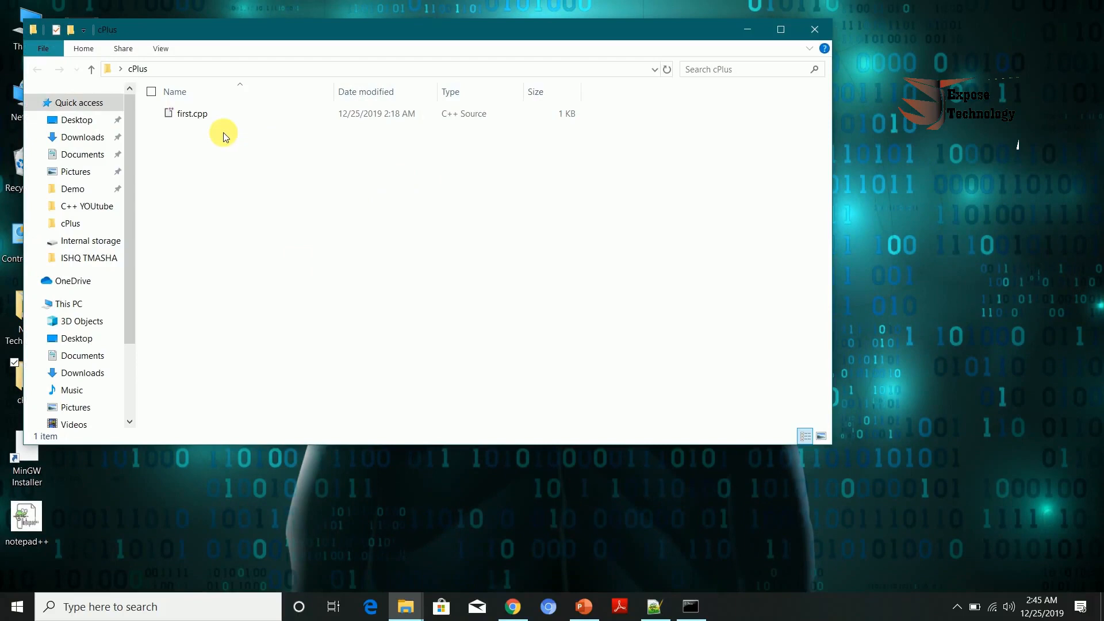
pyautogui.click(809, 30)
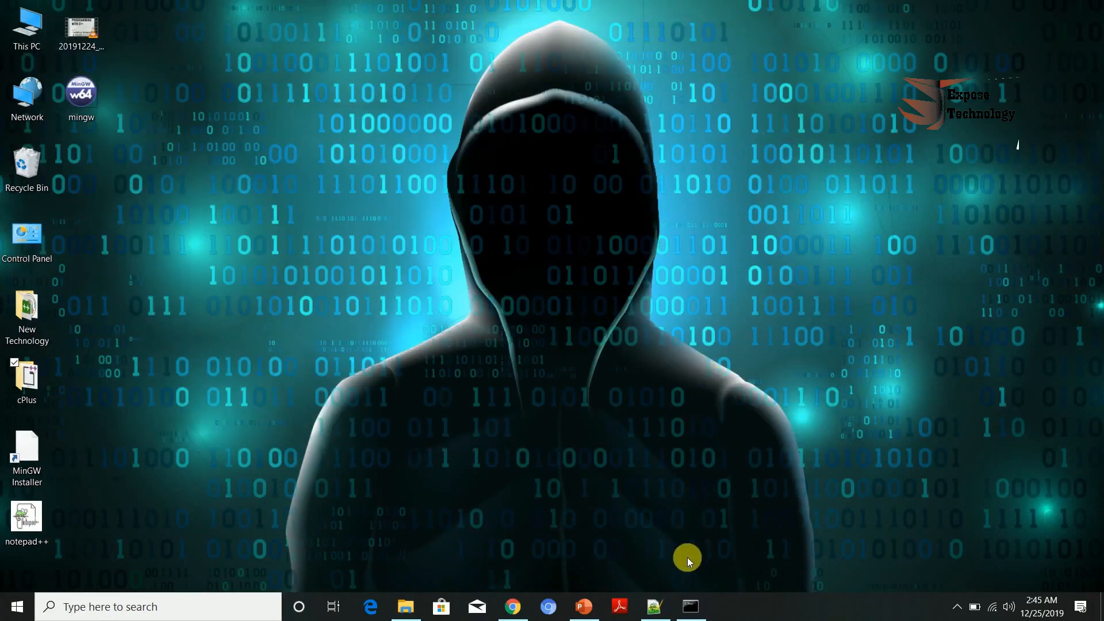
# Step: Try to compile first.cpp into first.exe with g++ -o first.exe first.cpp
pyautogui.click(690, 606)
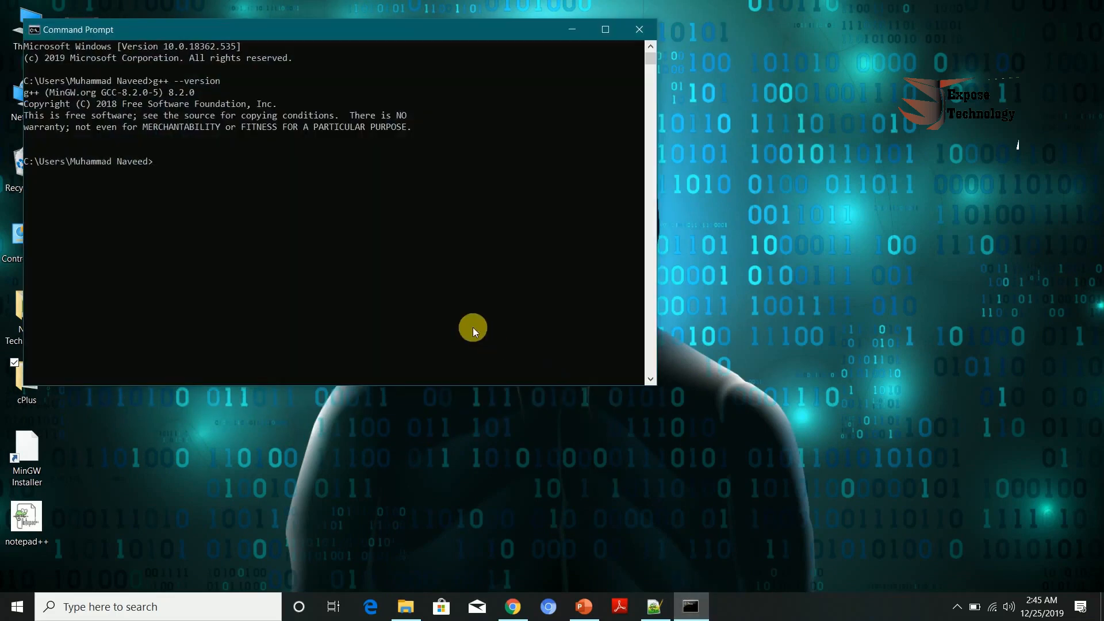
pyautogui.write('g++ -o first.exe first.cpp')
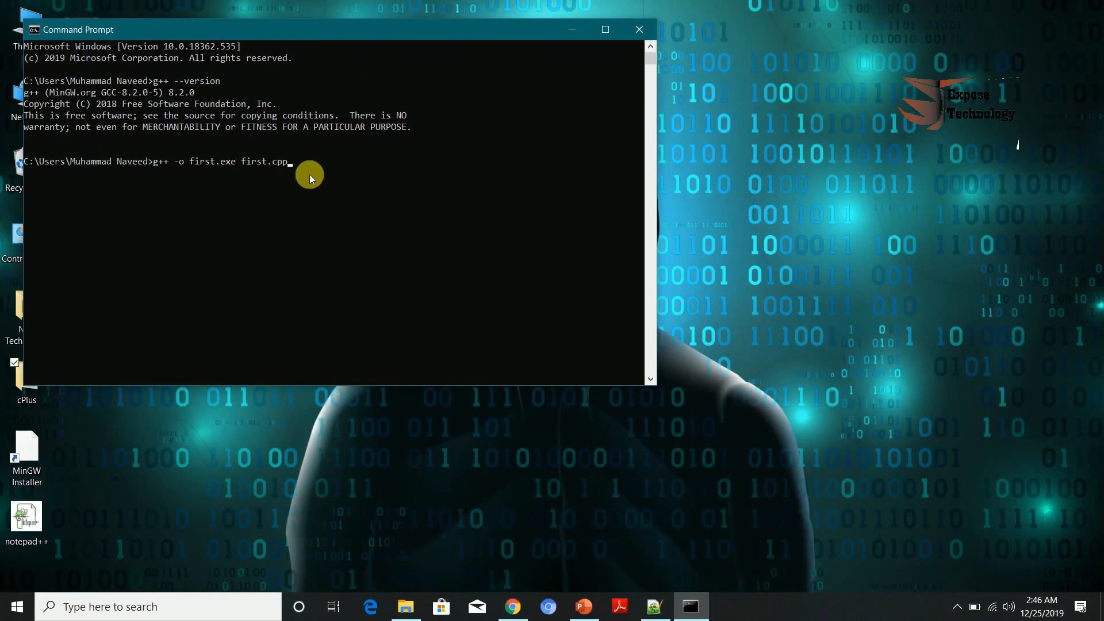
pyautogui.press('Return')
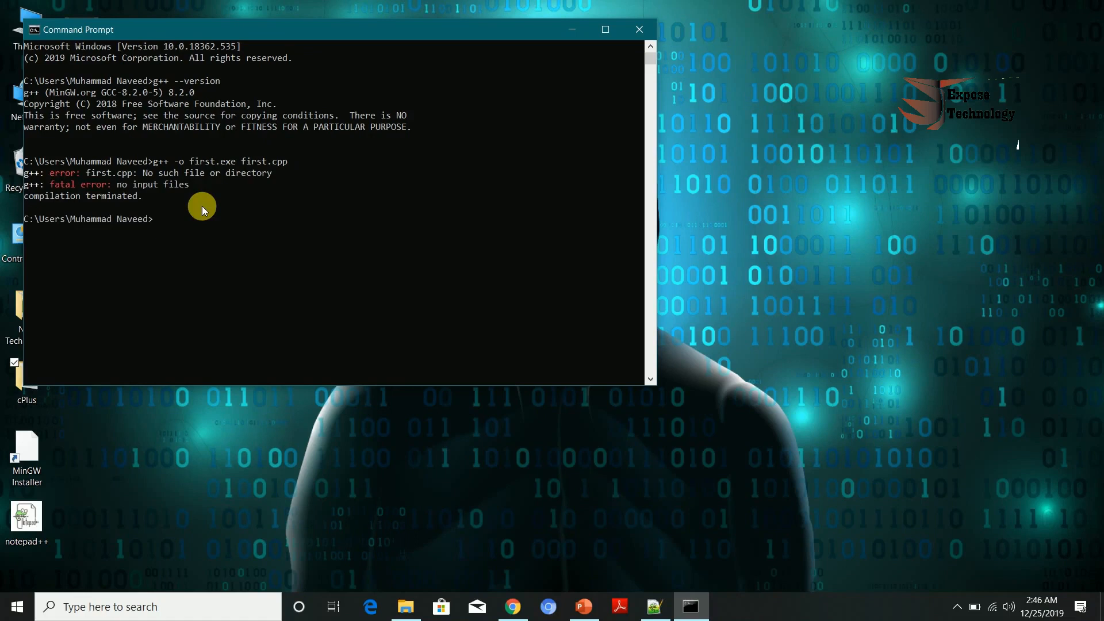
# Step: Change the working directory to the desktop and then into the cPlus folder
pyautogui.write('cd desktop')
pyautogui.press('Return')
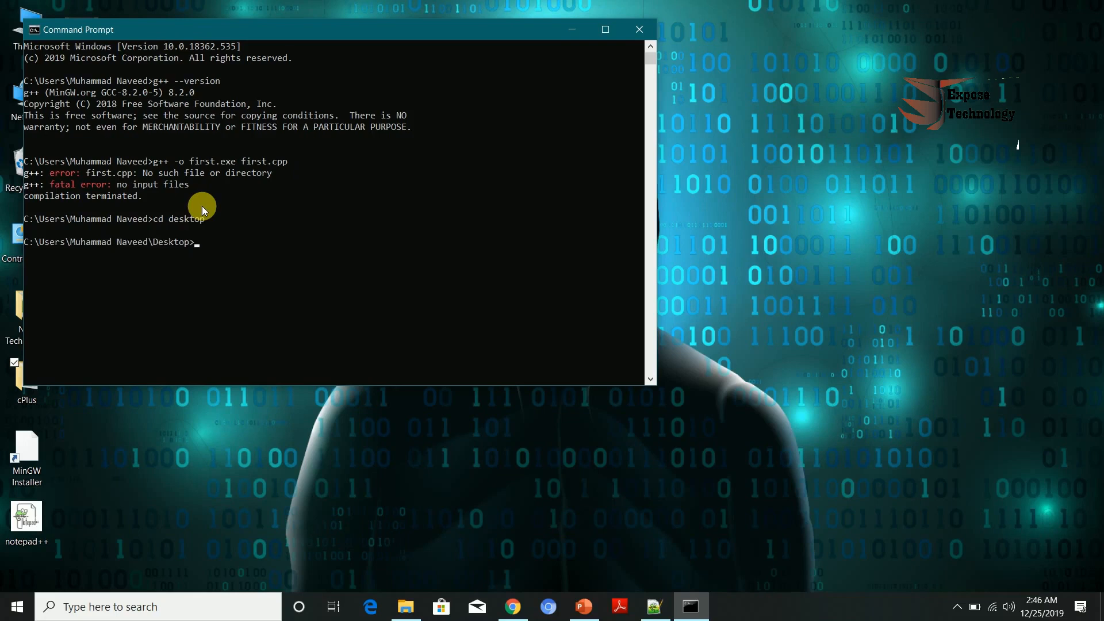
pyautogui.write('cd cPlus')
pyautogui.press('Return')
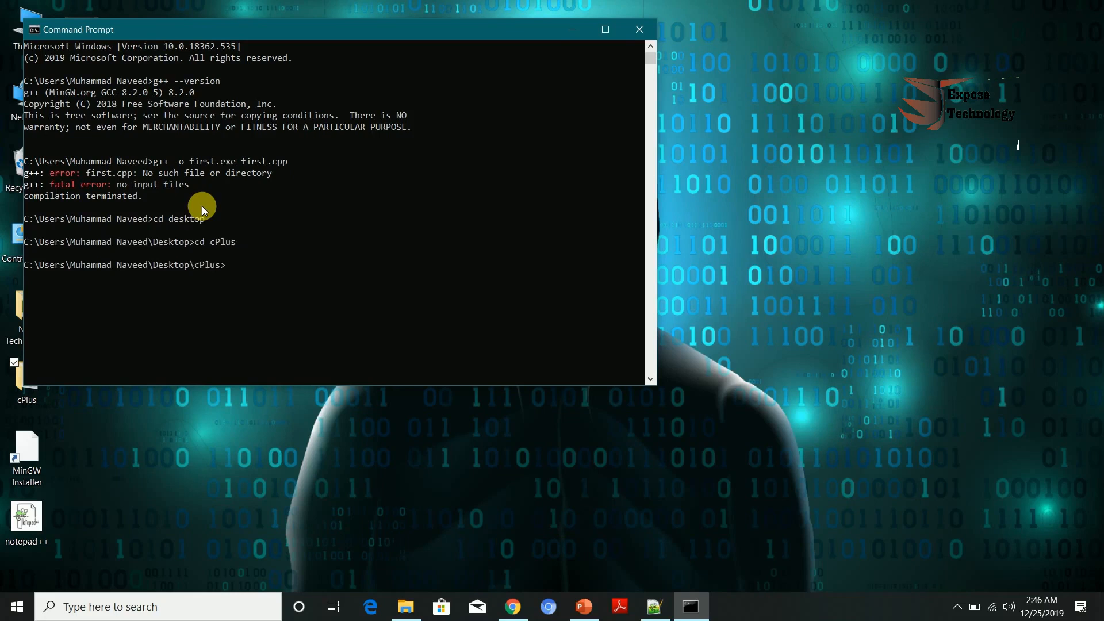
# Step: Recall and rerun g++ -o first.exe first.cpp to compile the program inside the cPlus folder
pyautogui.write('cd desktop')
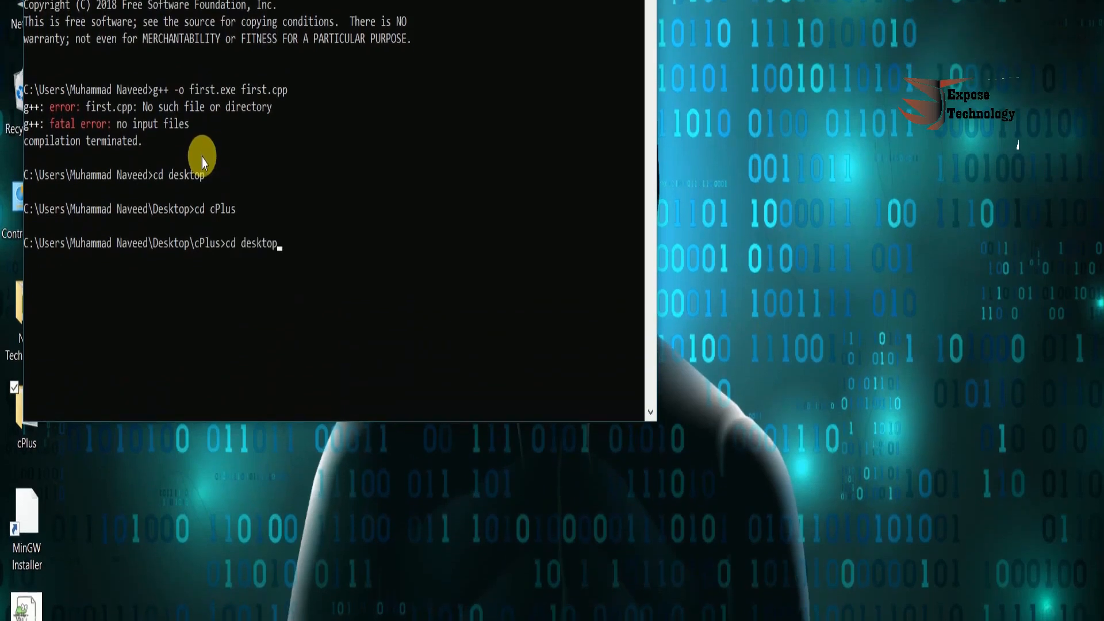
pyautogui.press('Up')
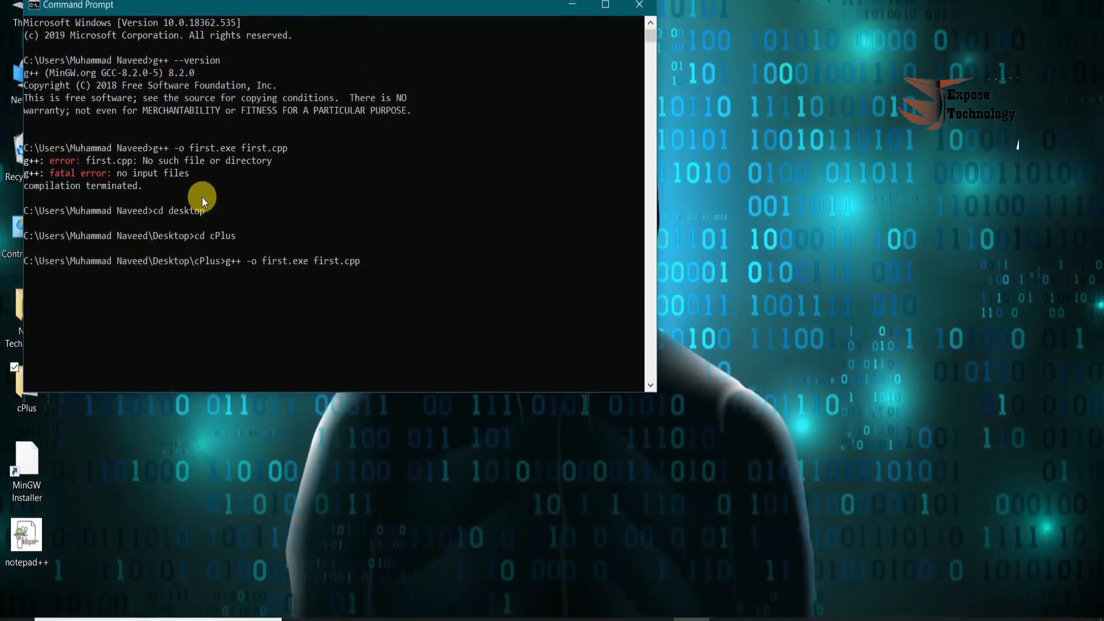
pyautogui.press('Return')
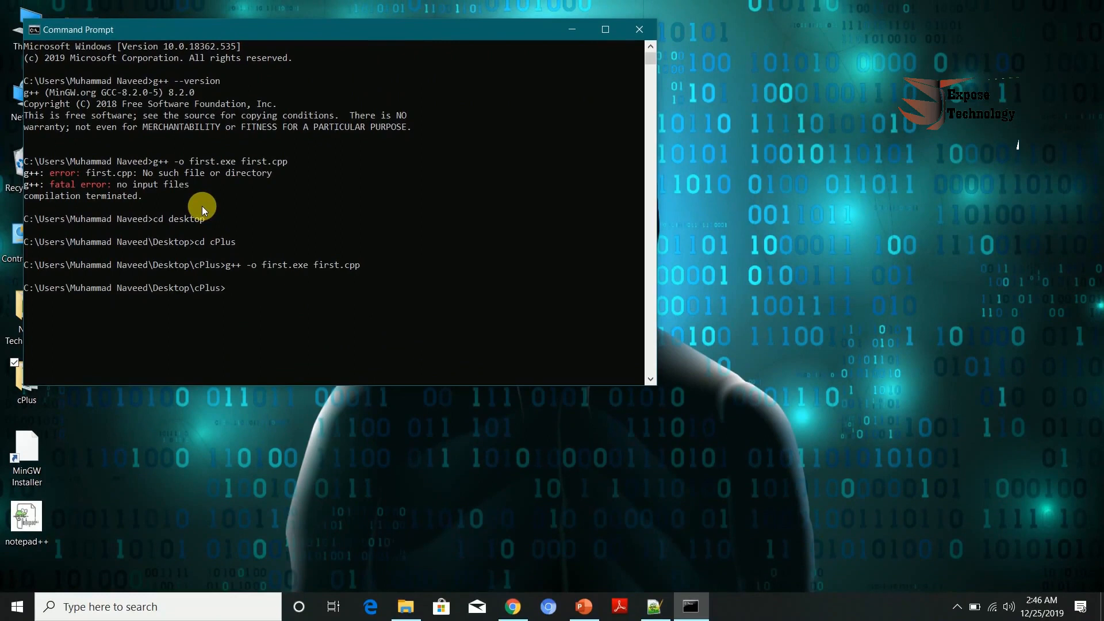
# Step: Open the cPlus folder on the desktop to check for the compiled first application, then minimize it
pyautogui.click(28, 392)
pyautogui.doubleClick(29, 392)
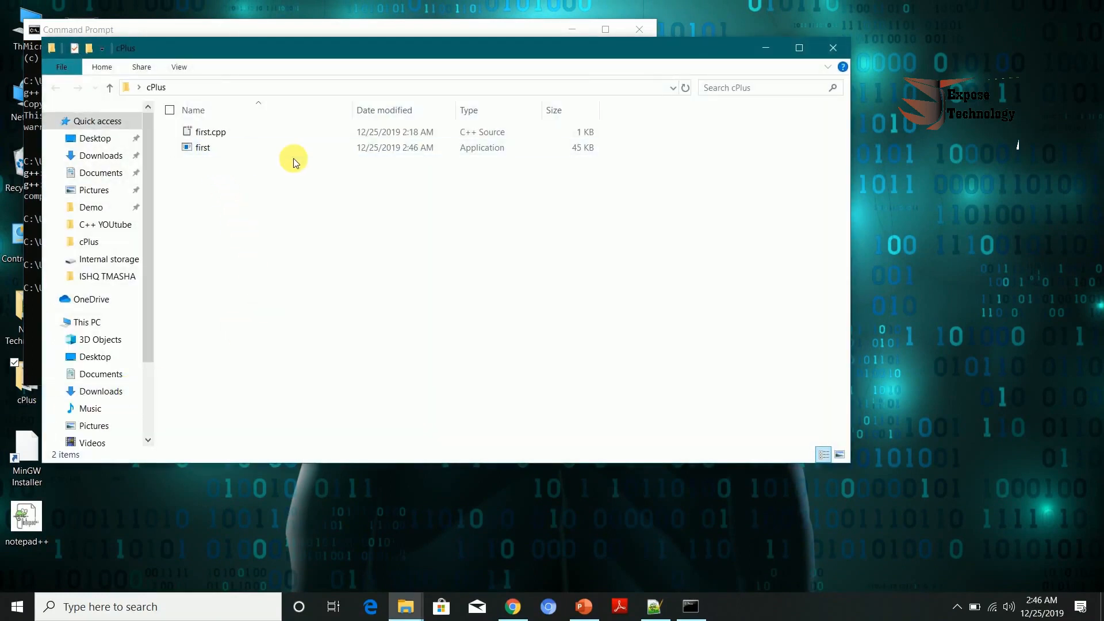
pyautogui.click(766, 46)
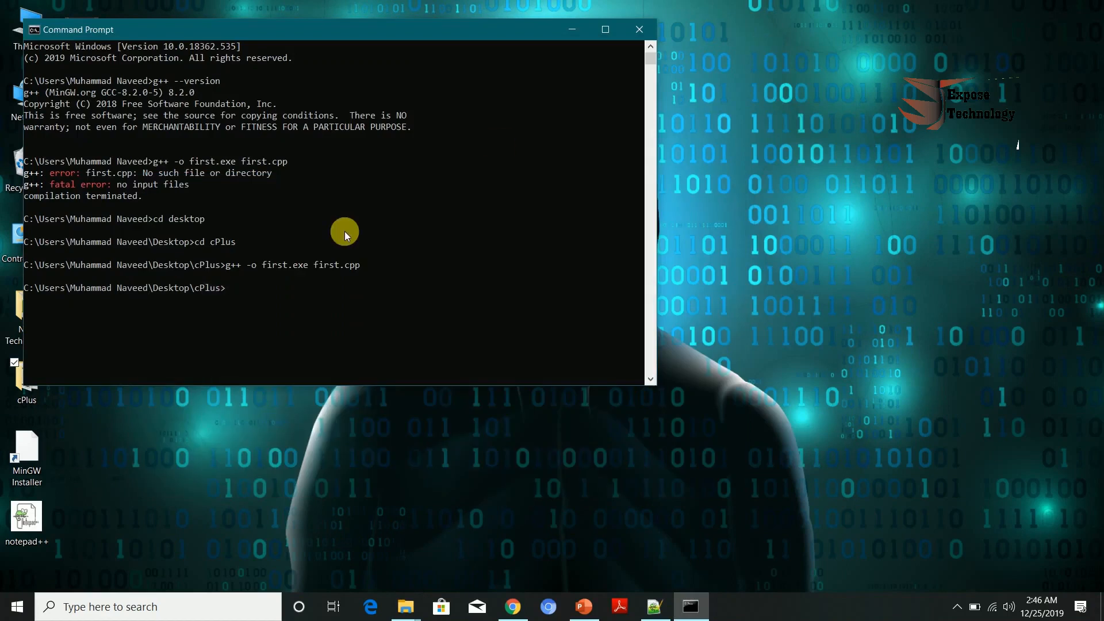
# Step: Run the compiled program by entering first at the prompt
pyautogui.write('first')
pyautogui.press('Return')
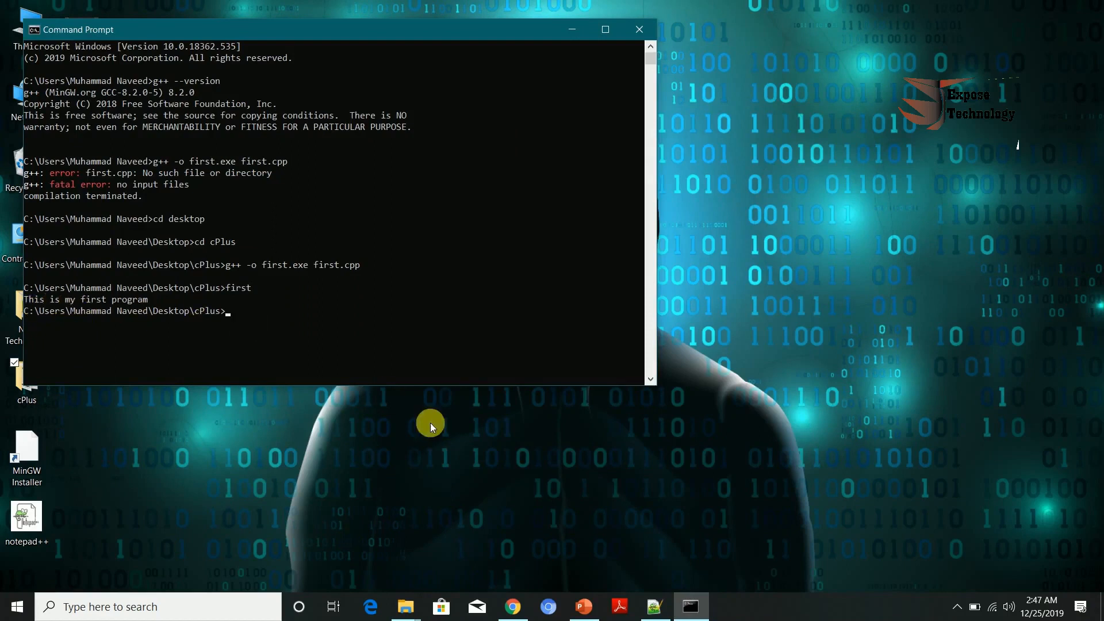
pyautogui.click(653, 606)
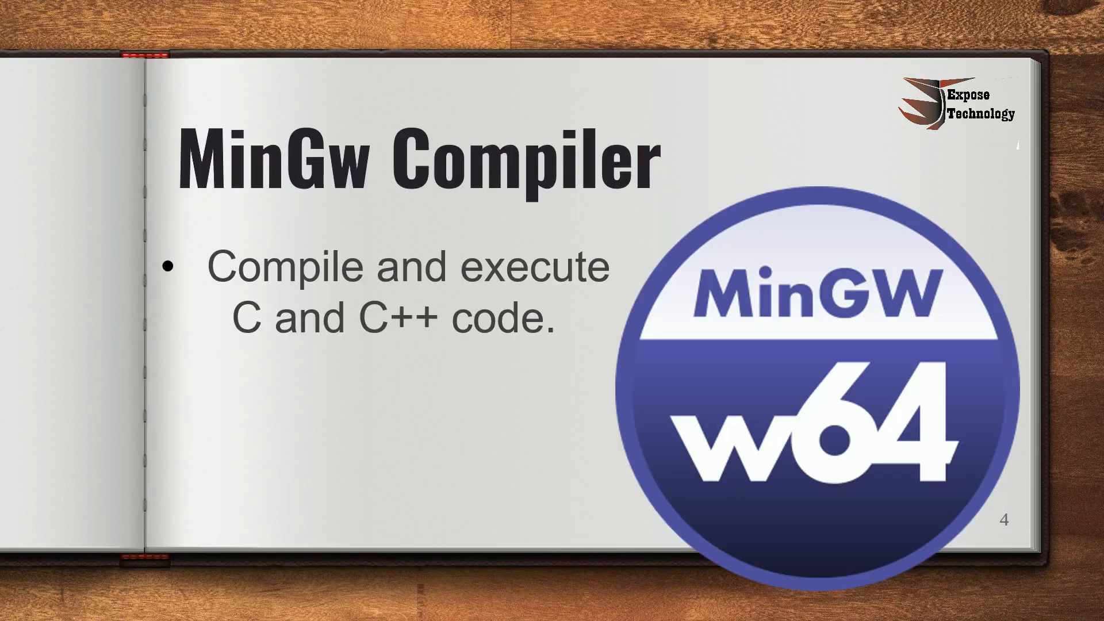
pyautogui.press('Right')
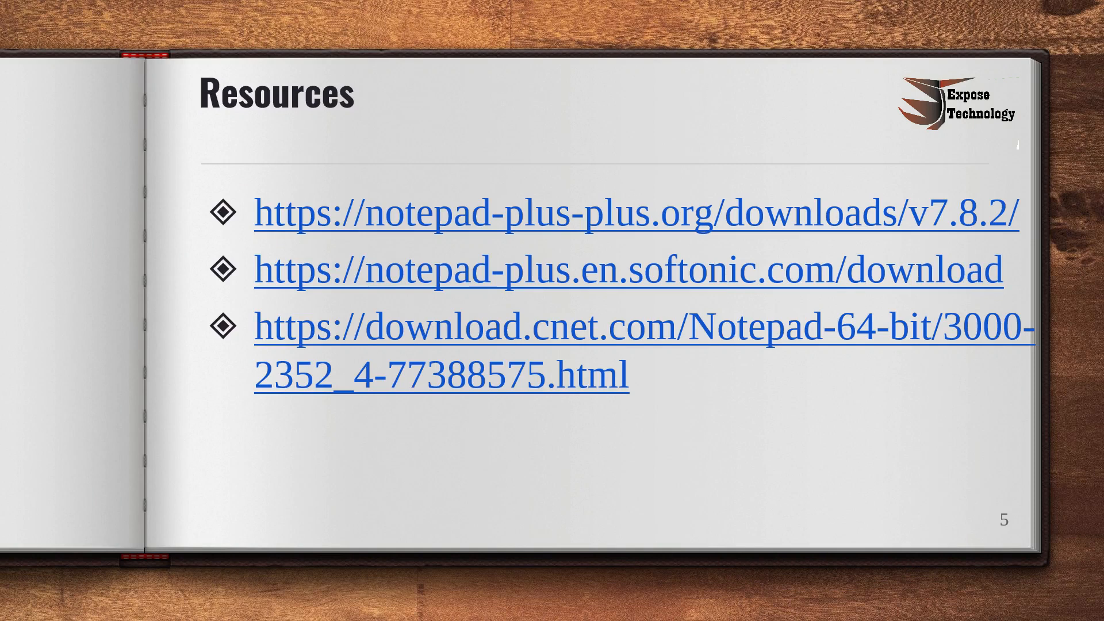